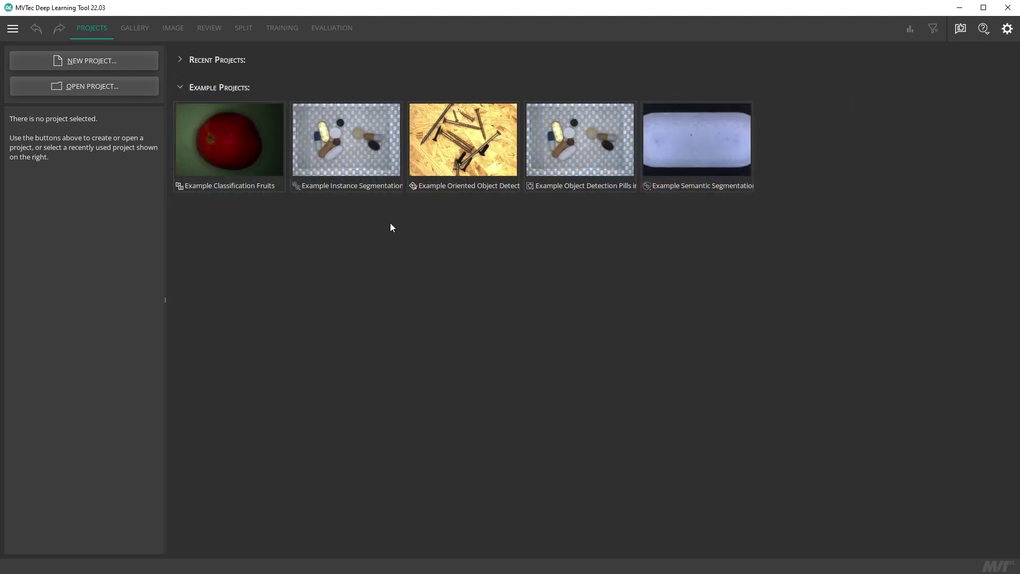
Open the Instance Segmentation Pills example and enlarge the gallery thumbnails
double_click(380, 164)
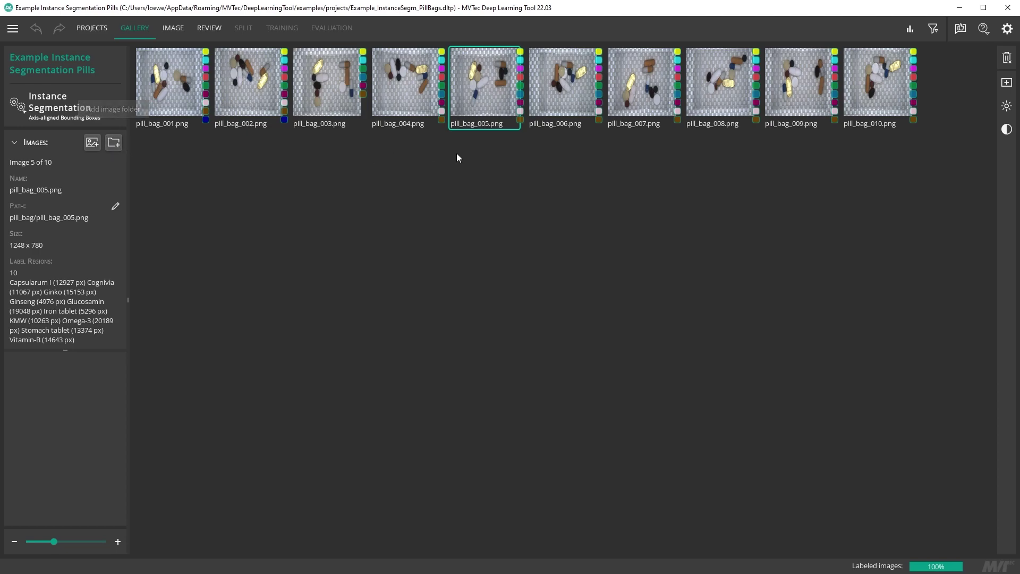
click(1005, 86)
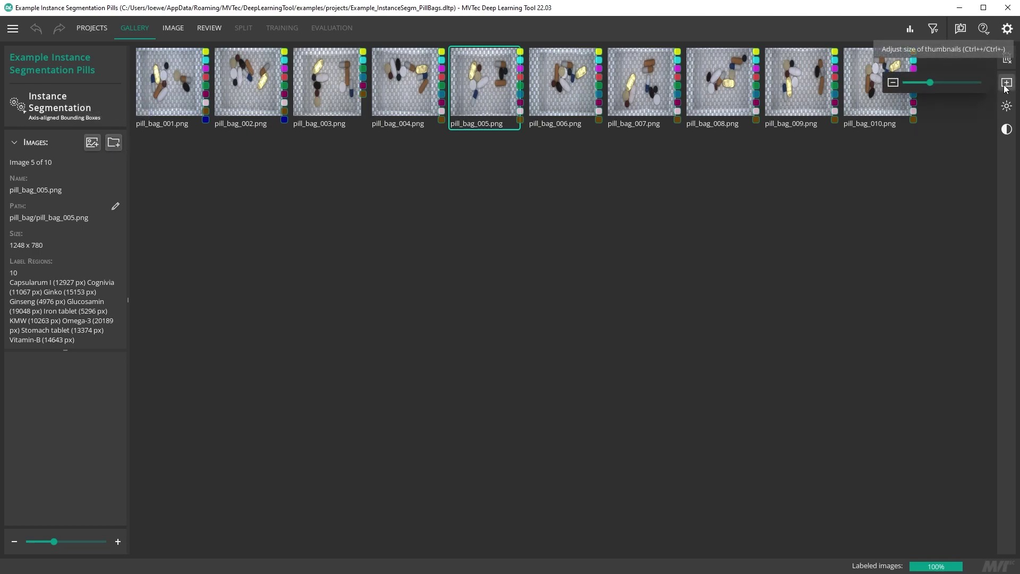
drag(930, 82, 954, 84)
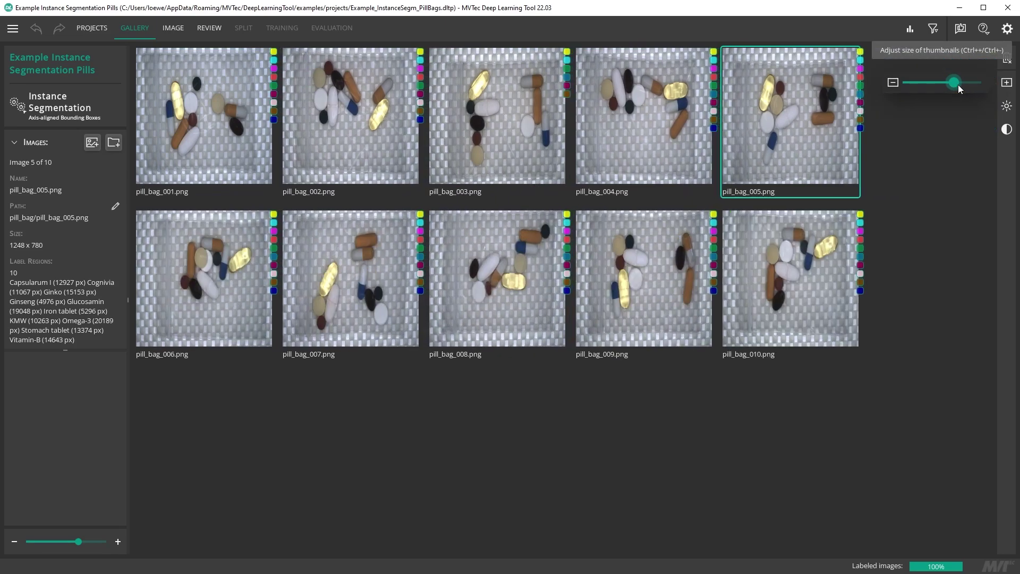
Darken the gallery images, raise their contrast, and open pill_bag_010
click(1006, 105)
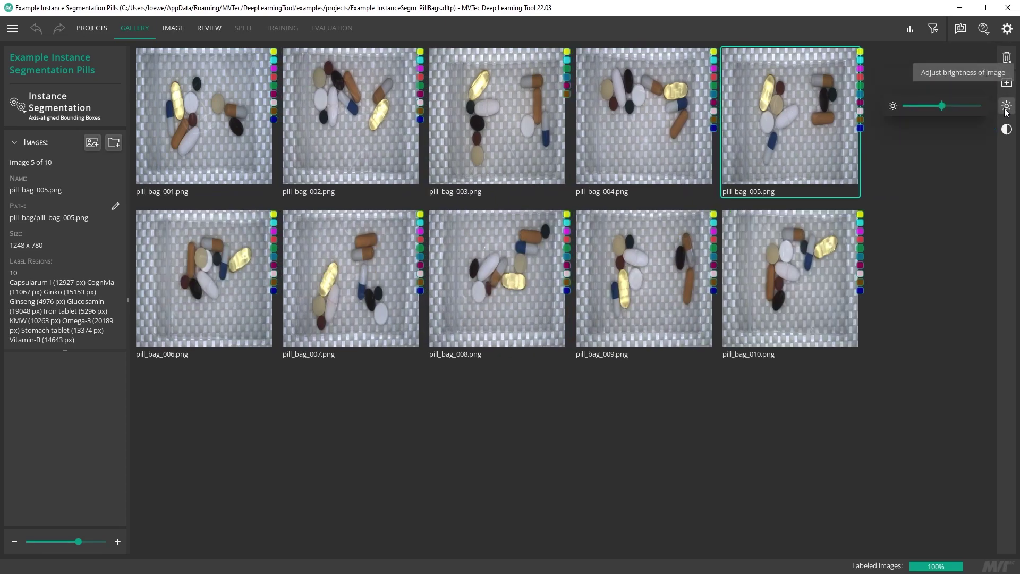
mouse_move(942, 106)
mouse_down()
mouse_move(927, 106)
mouse_move(942, 107)
mouse_move(938, 133)
mouse_move(899, 132)
mouse_up()
click(1006, 129)
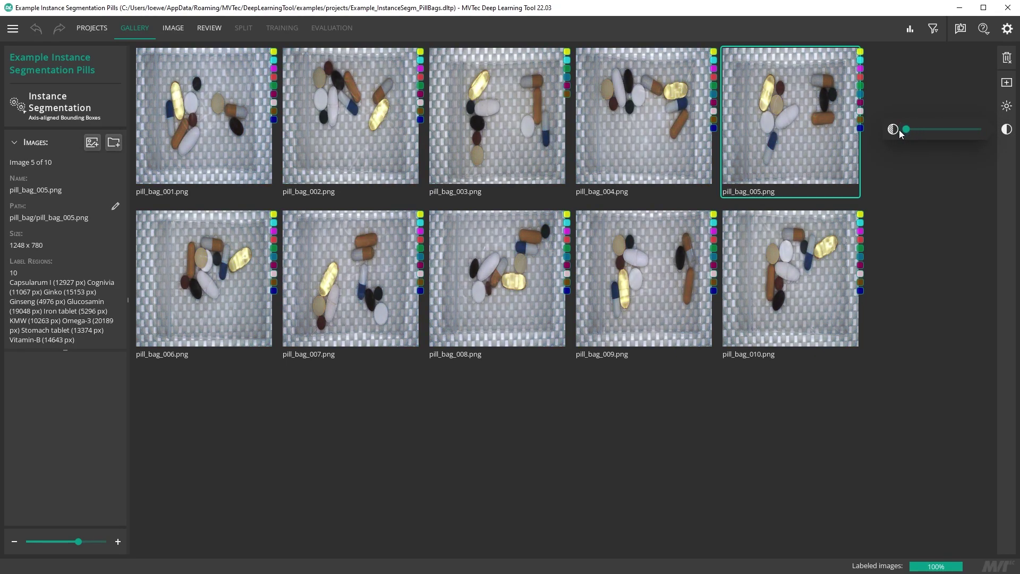
double_click(780, 273)
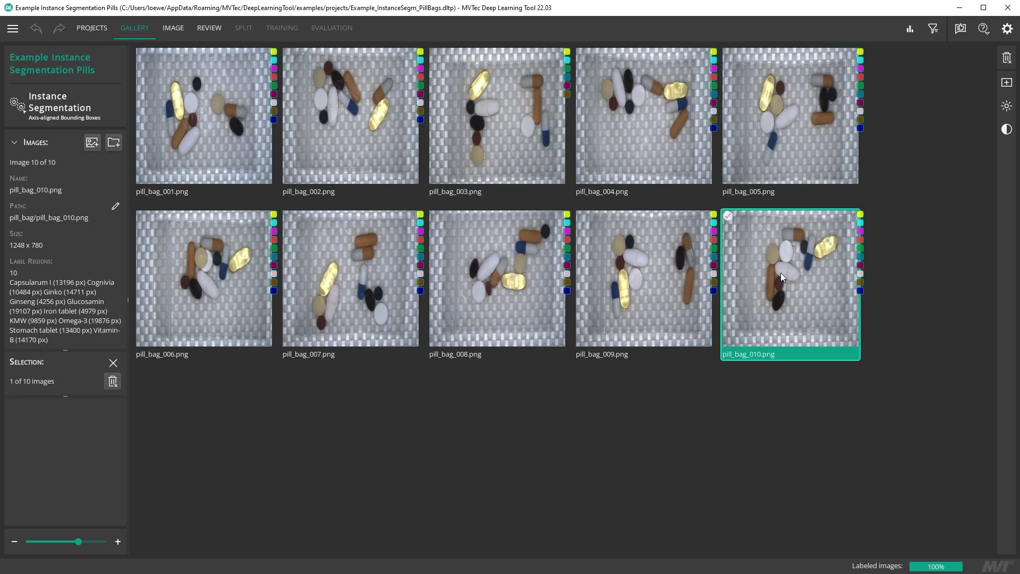
Dismiss Context Help and select pill masks until the Cognivia mask is selected
click(716, 551)
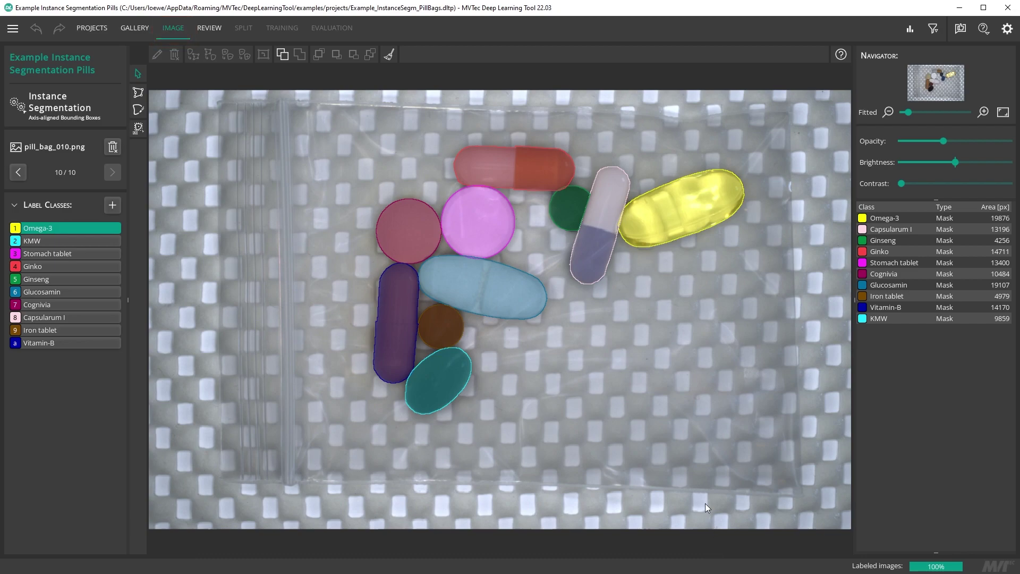
click(508, 295)
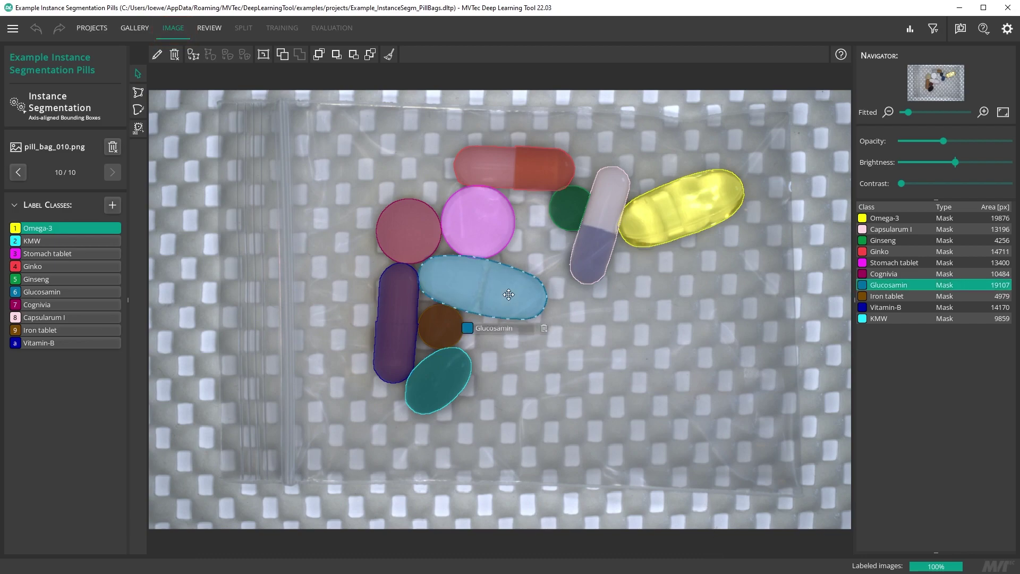
click(497, 247)
click(421, 243)
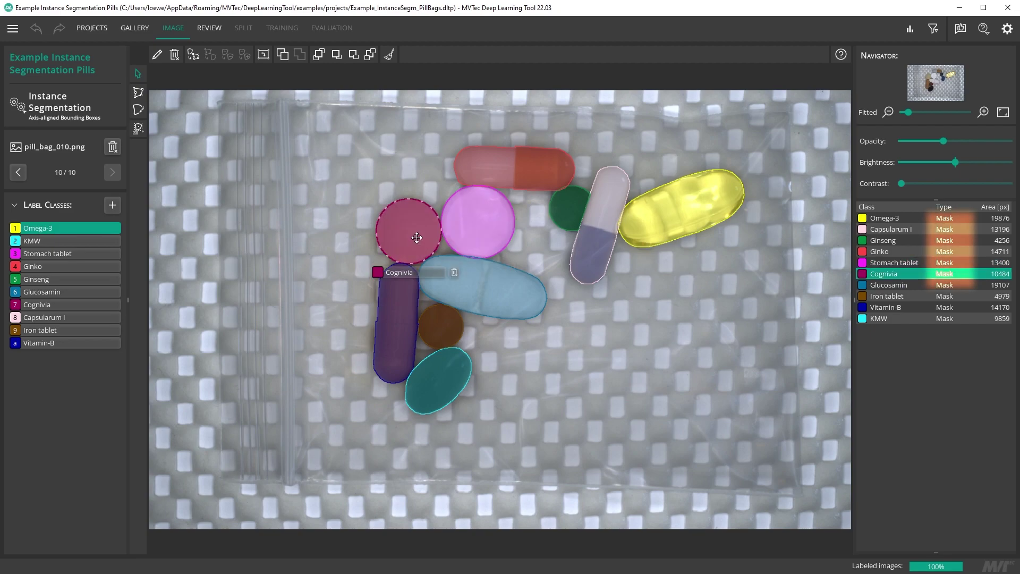
scroll(410, 231, up, 5)
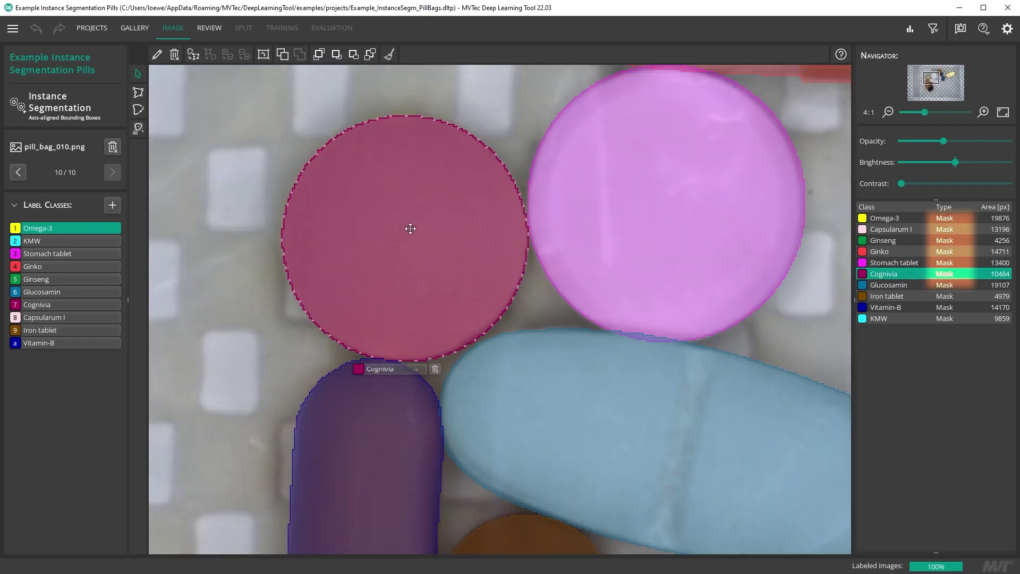
Brush a loop extension onto the Cognivia mask's left side, then Alt-erase part of it
double_click(410, 229)
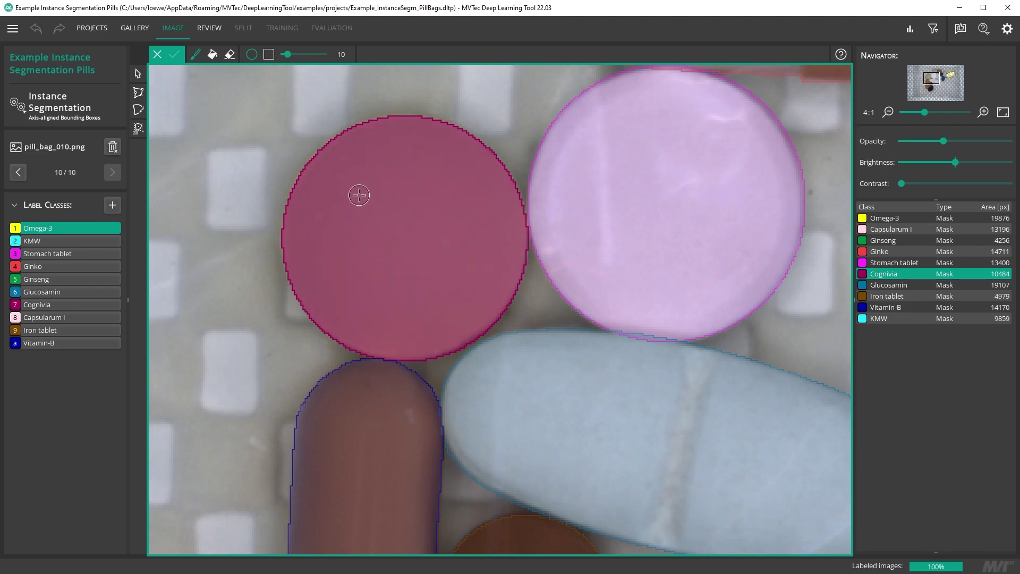
drag(290, 178, 313, 167)
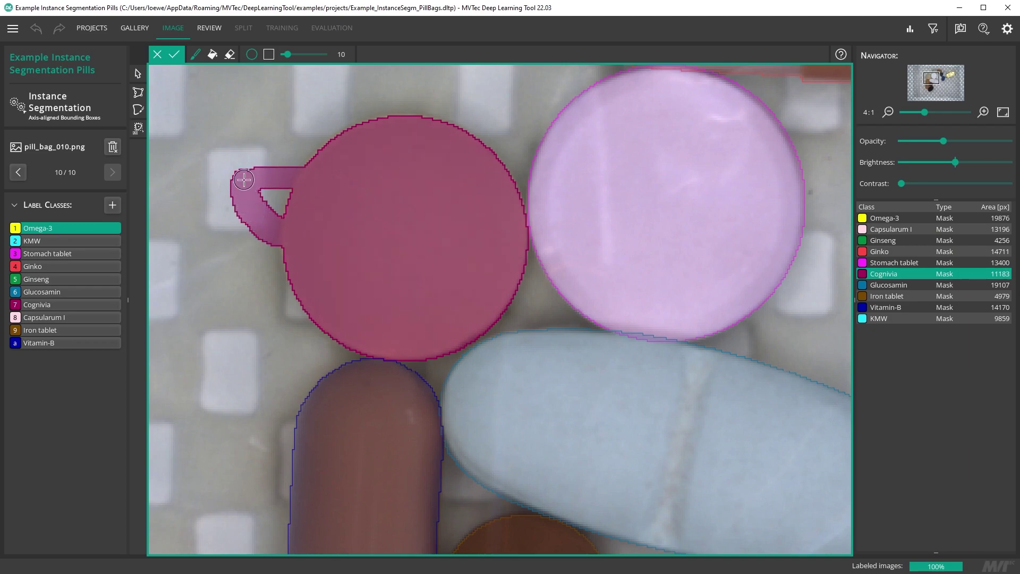
key(alt)
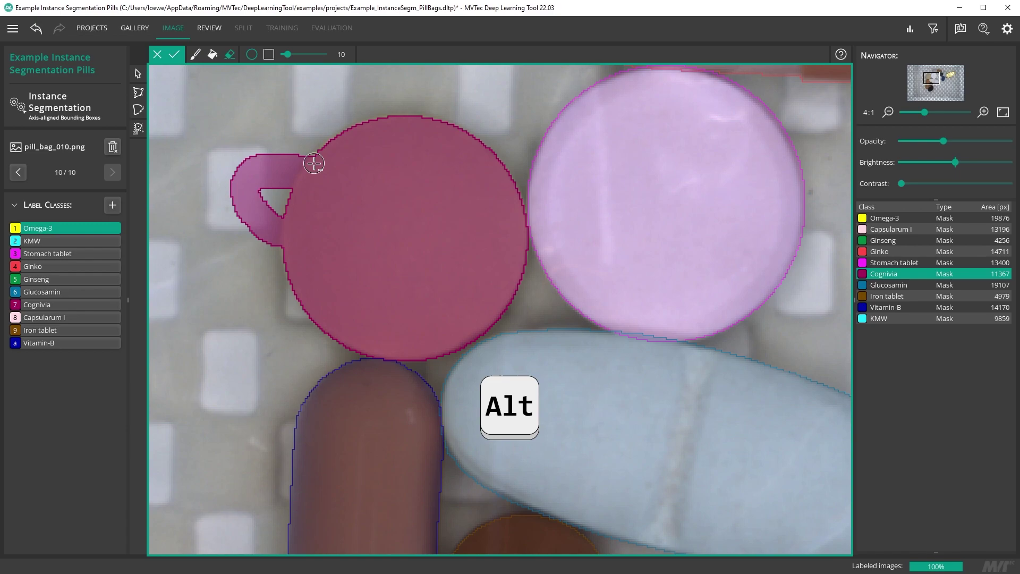
mouse_move(313, 168)
mouse_down()
mouse_move(273, 158)
mouse_move(253, 240)
mouse_up()
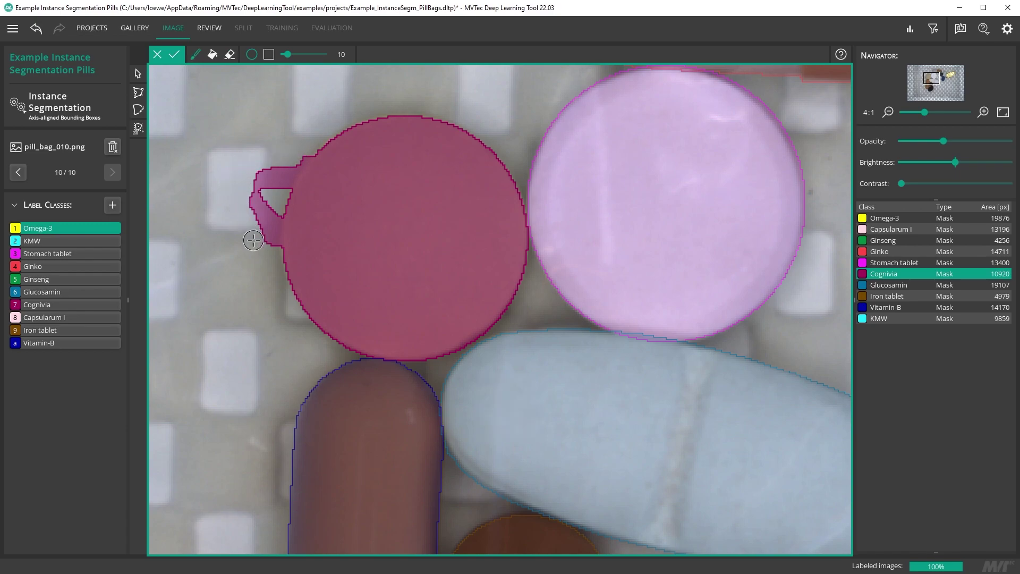
Convert the Cognivia mask to a polygon and reshape its corner and cut-out
click(176, 56)
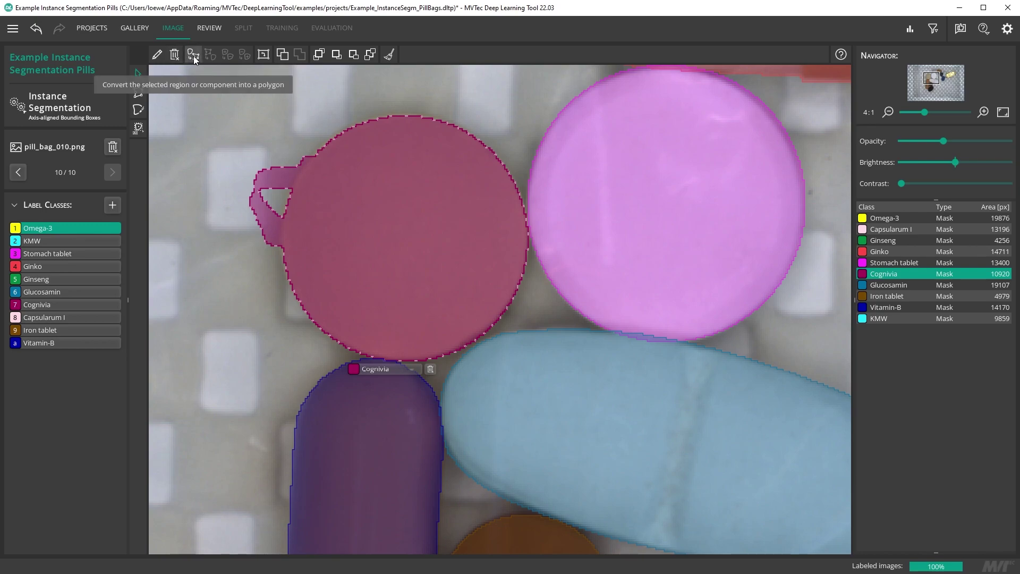
click(194, 57)
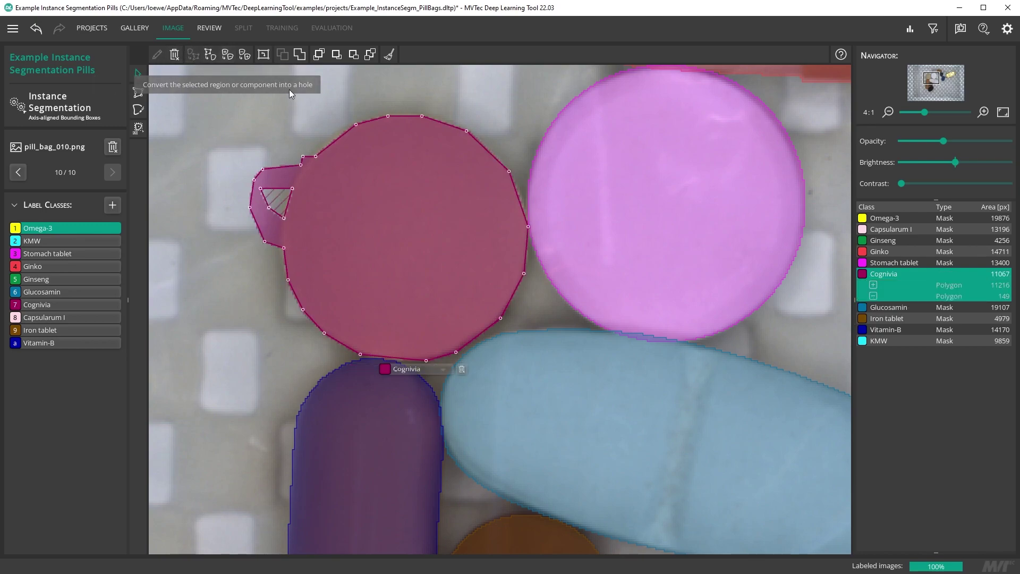
mouse_move(356, 125)
mouse_down()
mouse_move(337, 116)
mouse_move(349, 129)
mouse_up()
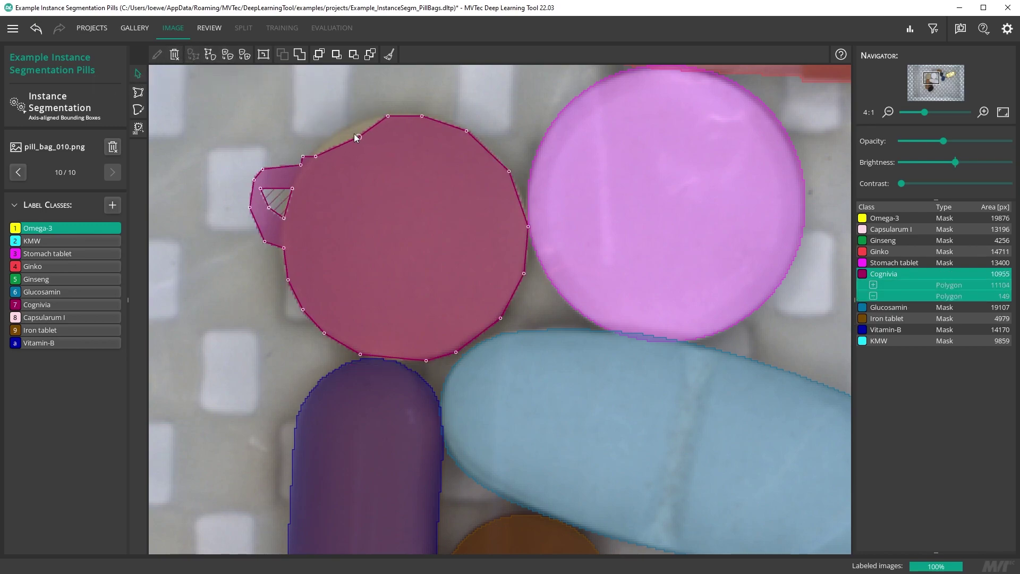
drag(297, 187, 353, 194)
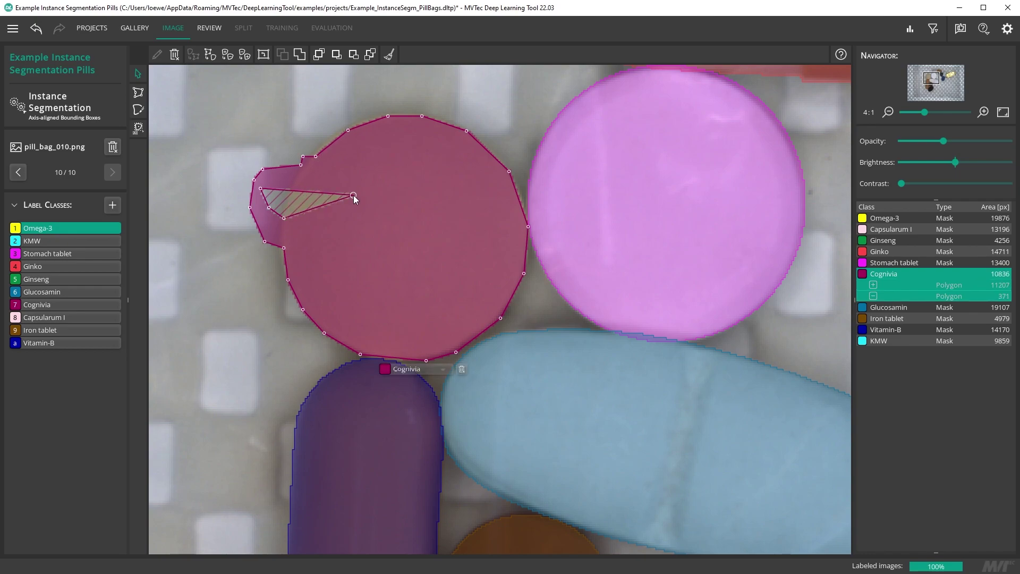
scroll(512, 241, down, 3)
Delete the Cognivia, Stomach tablet and Ginko labels
key(Delete)
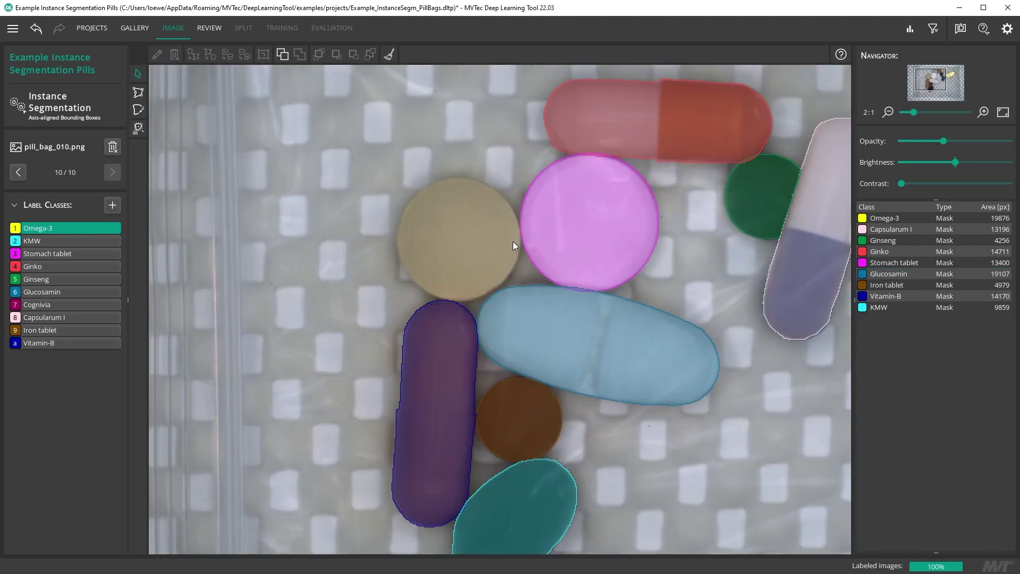
click(546, 235)
key(Delete)
click(586, 147)
key(Delete)
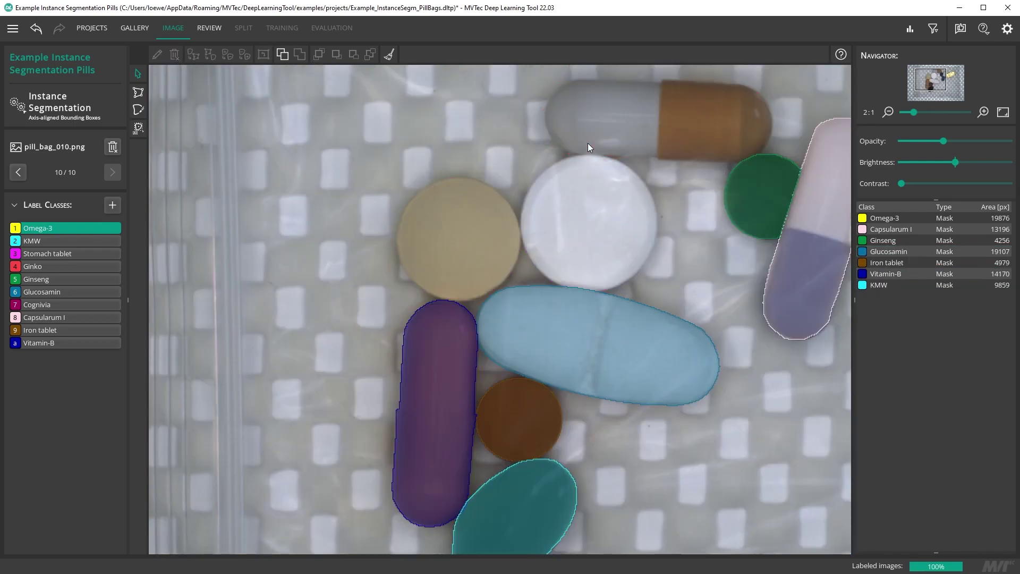
Draw a closed Omega-3 polygon around the grey-brown capsule
click(138, 94)
click(574, 80)
click(742, 85)
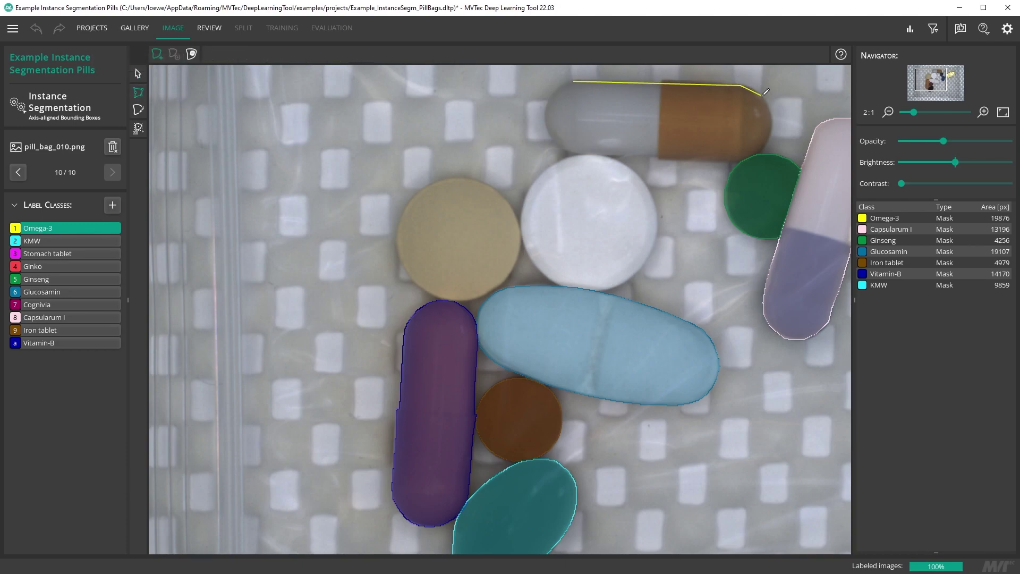
click(770, 122)
click(741, 160)
click(567, 151)
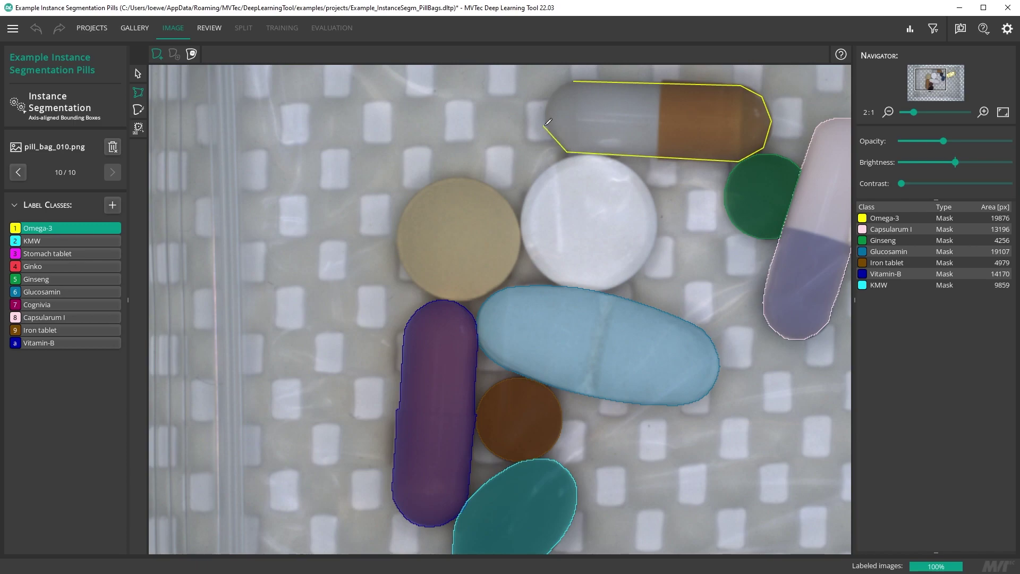
click(545, 124)
click(548, 103)
click(574, 80)
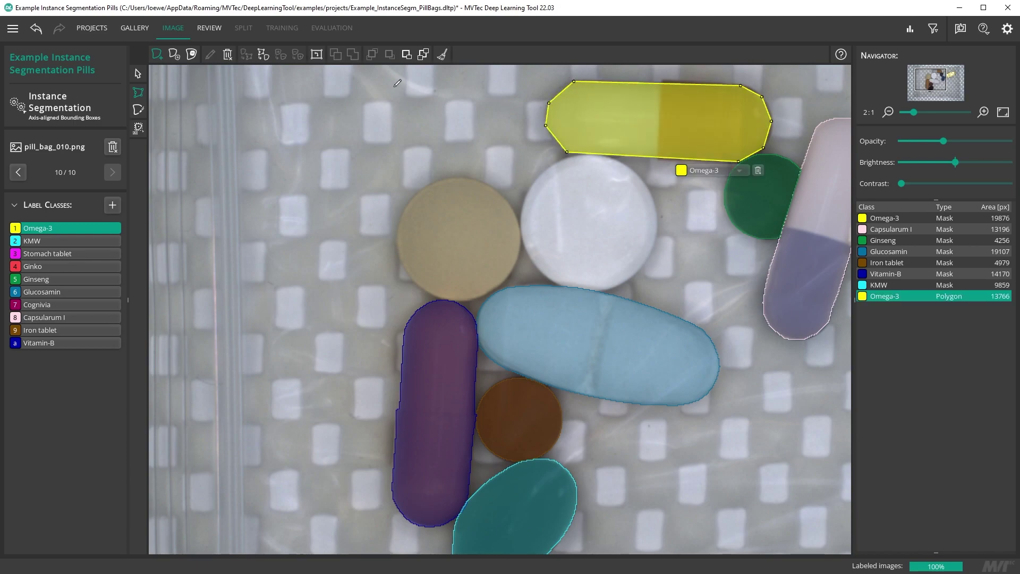
Paint an Omega-3 mask over the tan round pill with a larger brush
click(138, 109)
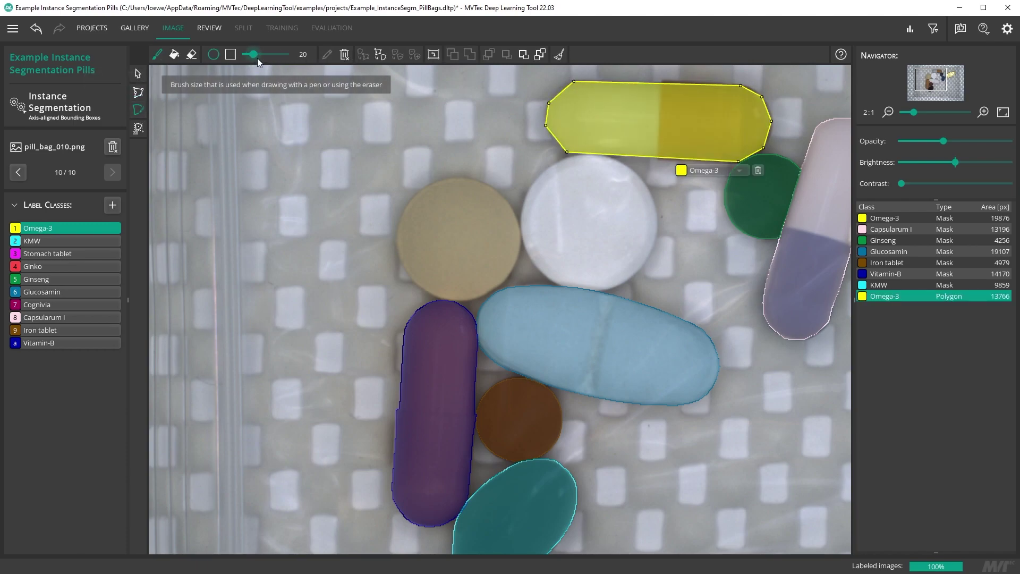
drag(258, 58, 267, 58)
mouse_move(441, 265)
mouse_down()
mouse_move(430, 210)
mouse_move(458, 252)
mouse_up()
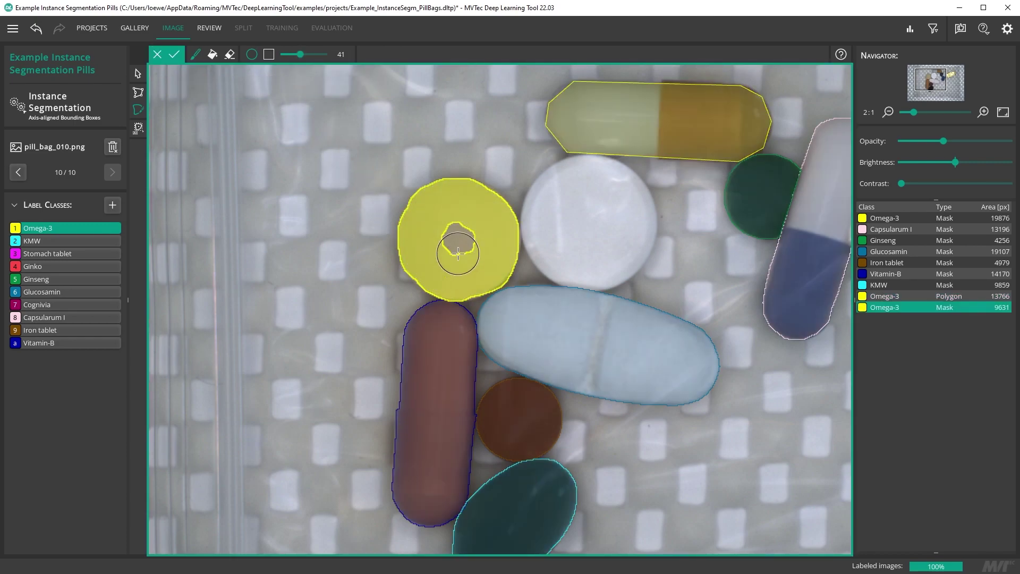
click(457, 253)
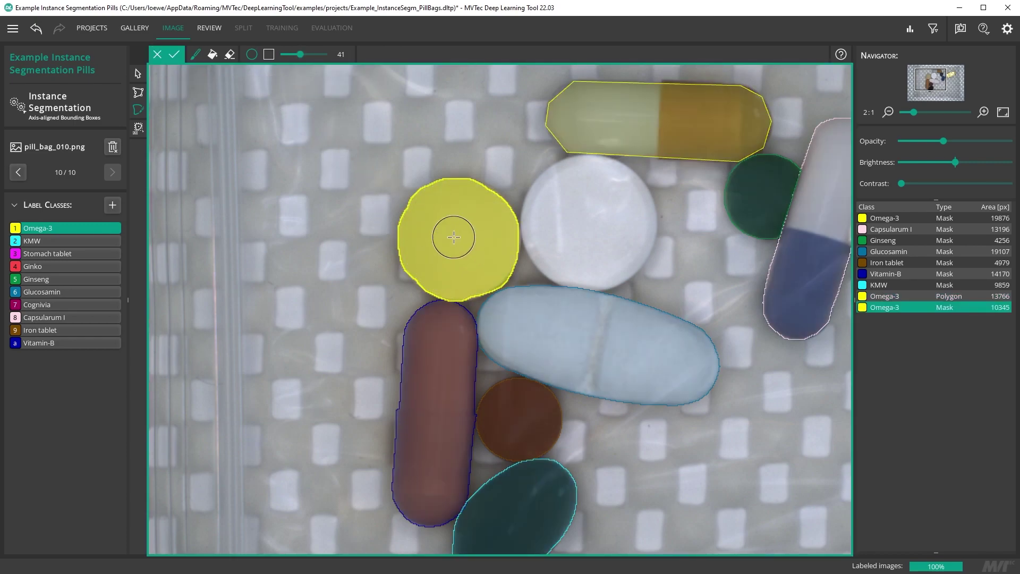
Box the white round pill with the Smart Label Tool, refine, and accept the Omega-3 mask
click(179, 52)
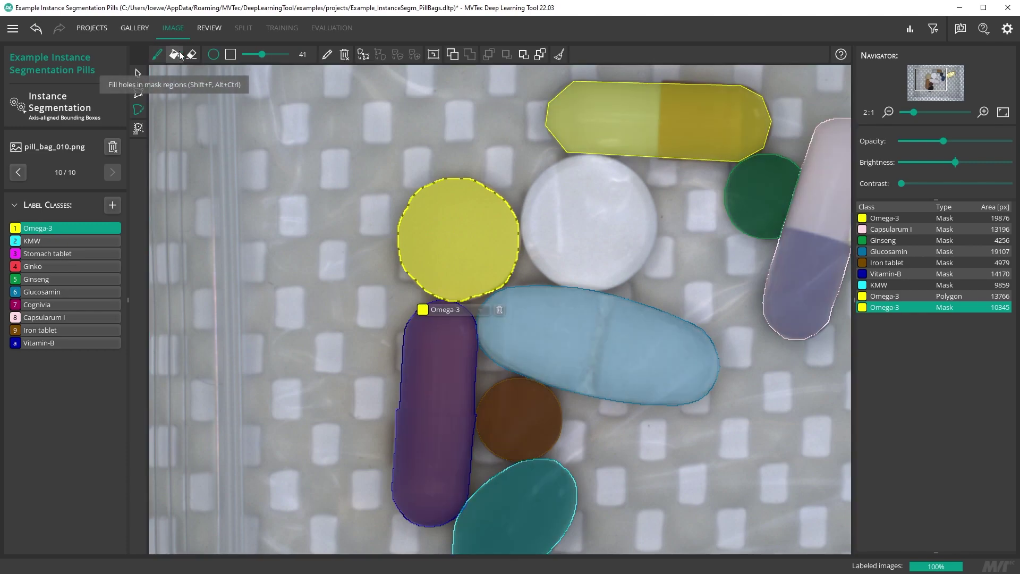
click(139, 128)
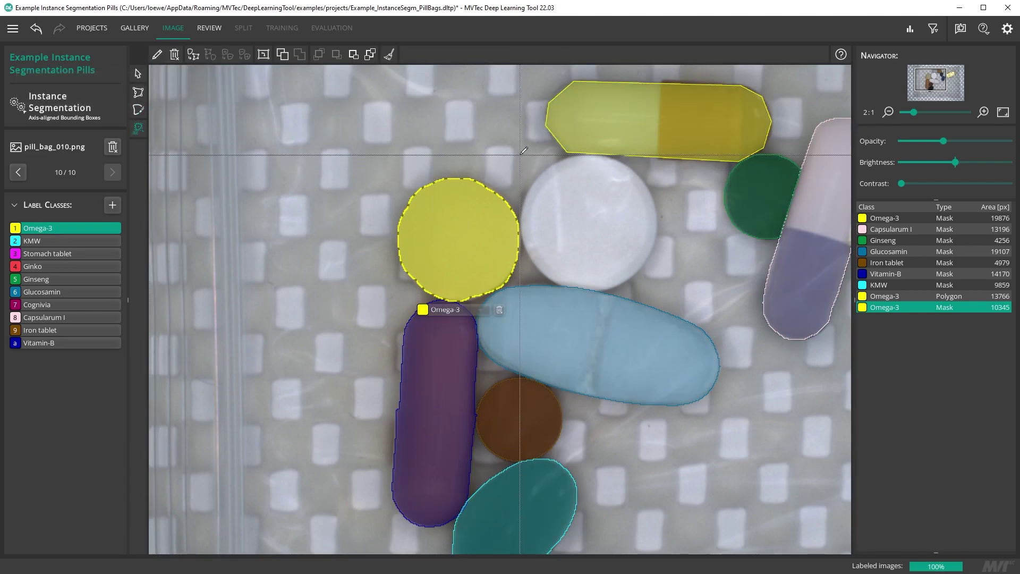
drag(520, 155, 658, 292)
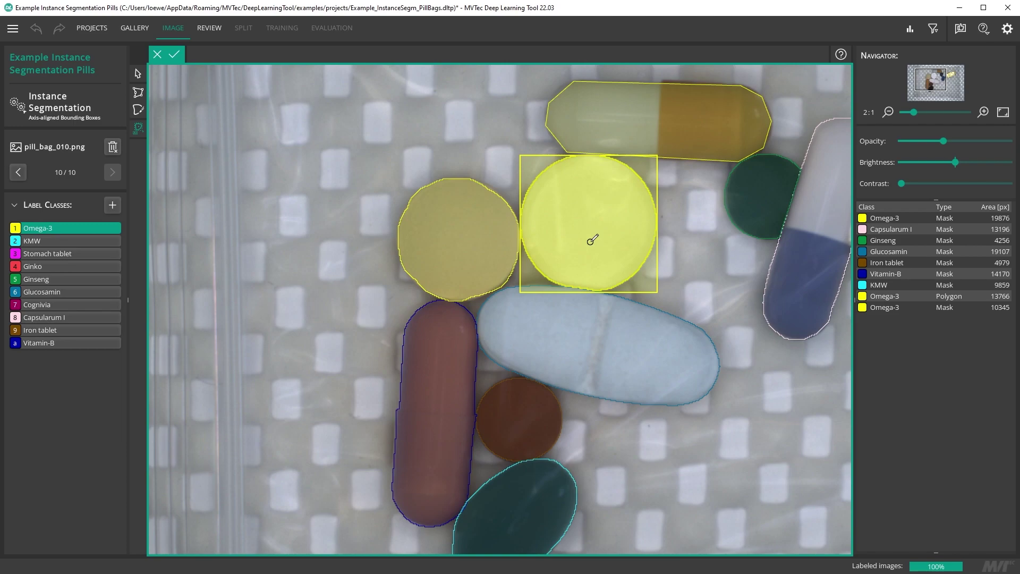
click(653, 216)
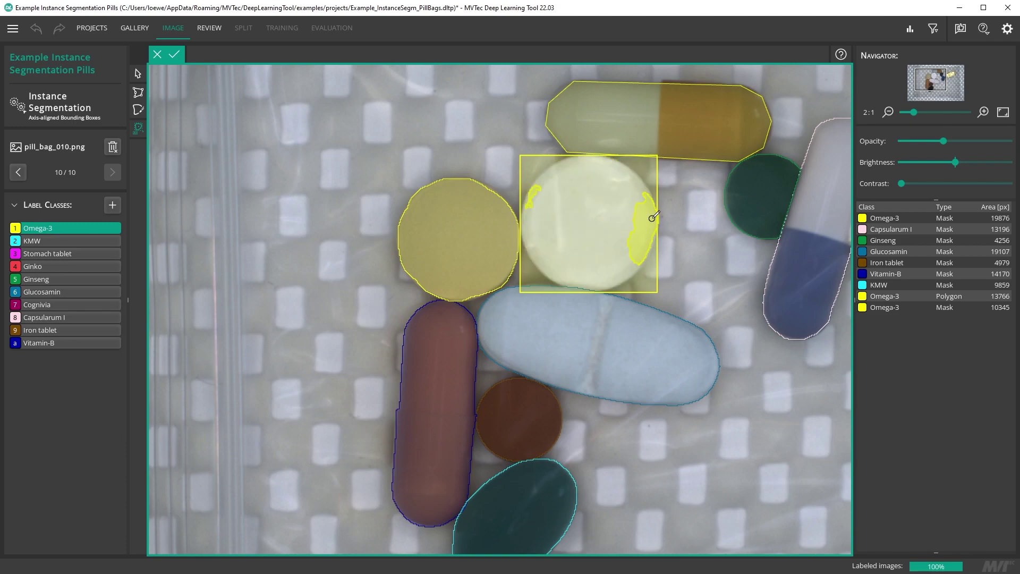
click(577, 236)
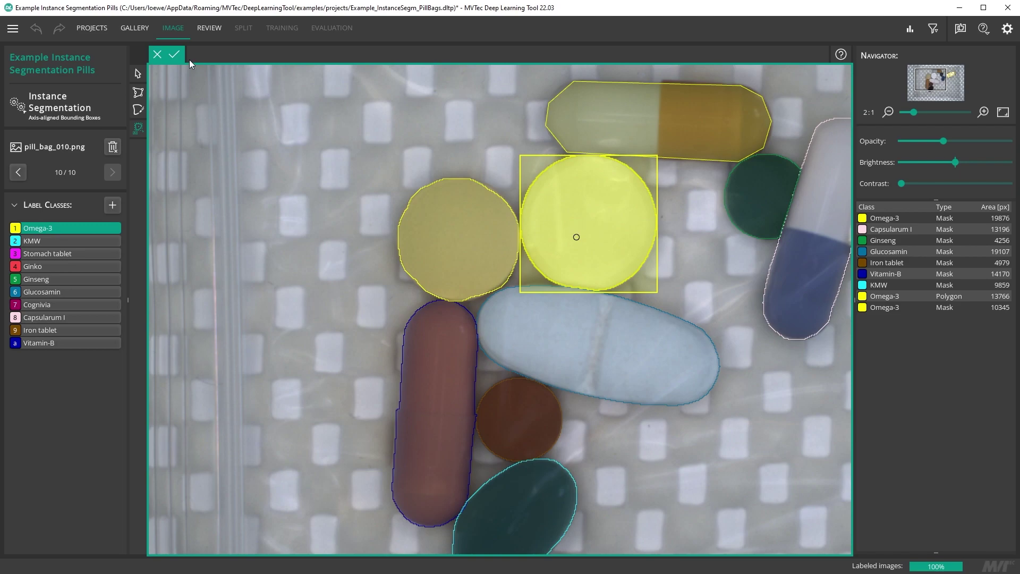
click(176, 56)
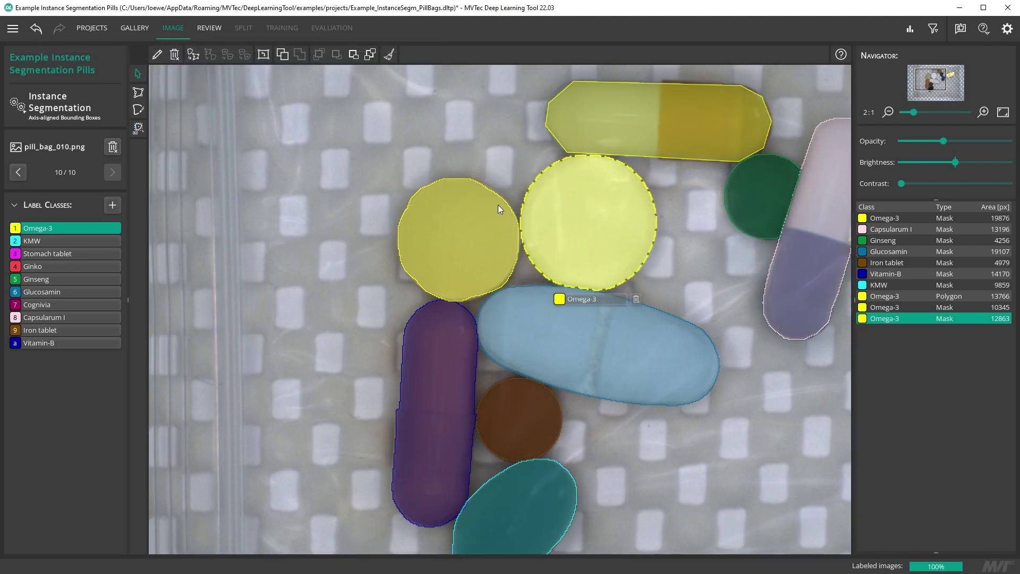
double_click(575, 220)
drag(619, 221, 647, 251)
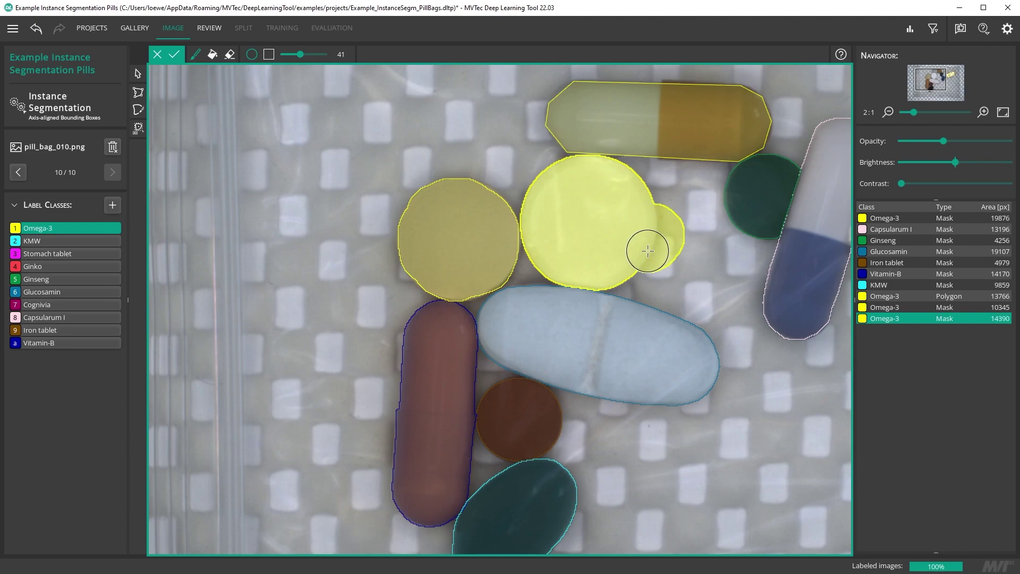
click(157, 54)
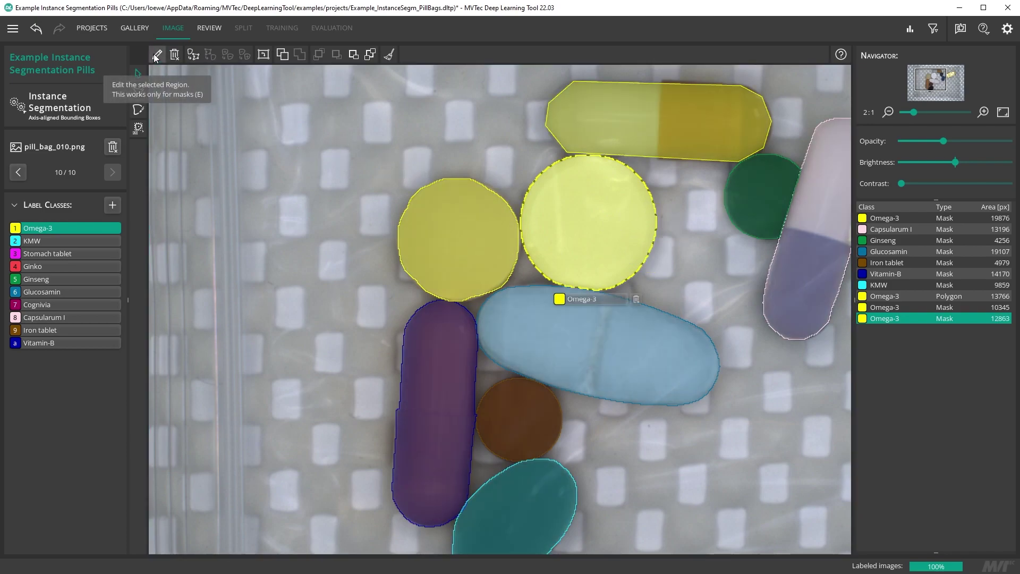
Duplicate the Glucosamin pill region, then move, rotate and shrink the copy
click(554, 315)
key(ctrl+c)
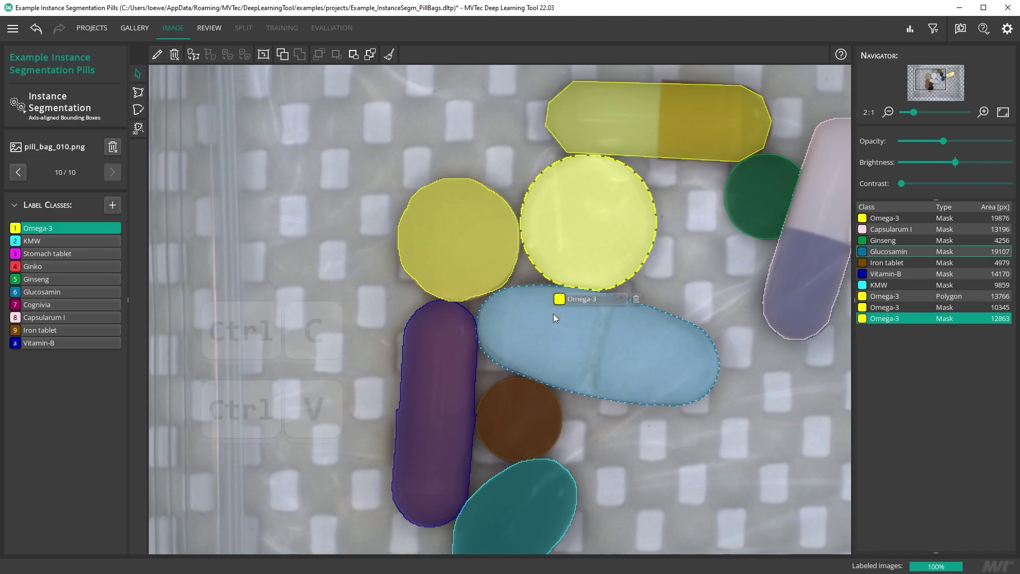
key(ctrl+v)
drag(554, 315, 606, 372)
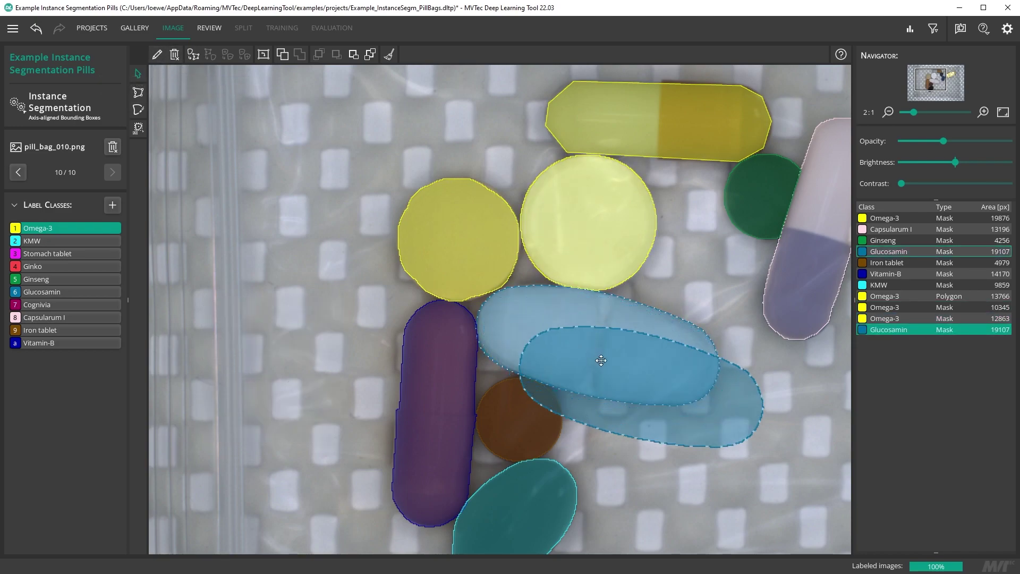
click(263, 54)
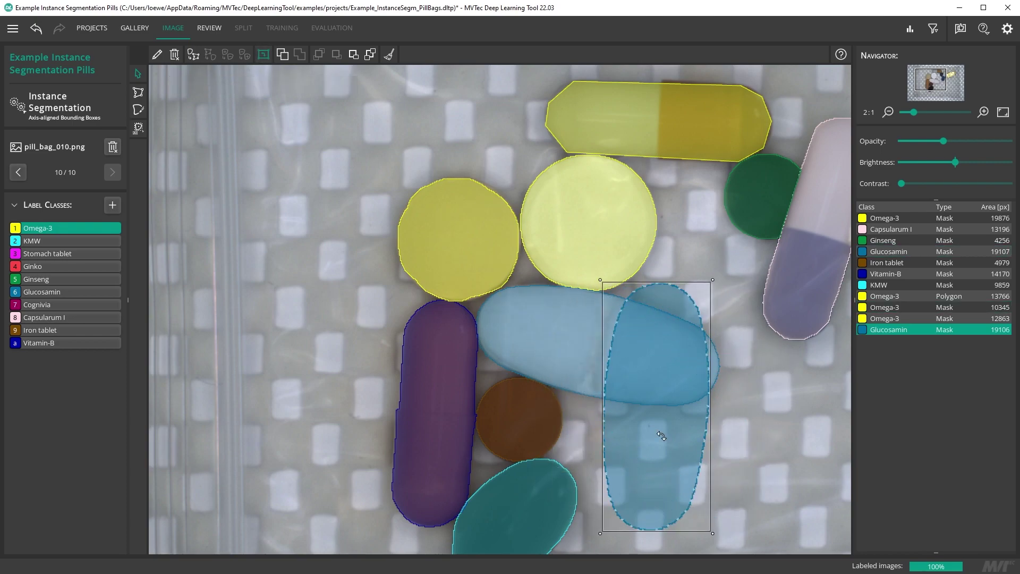
drag(779, 343, 569, 355)
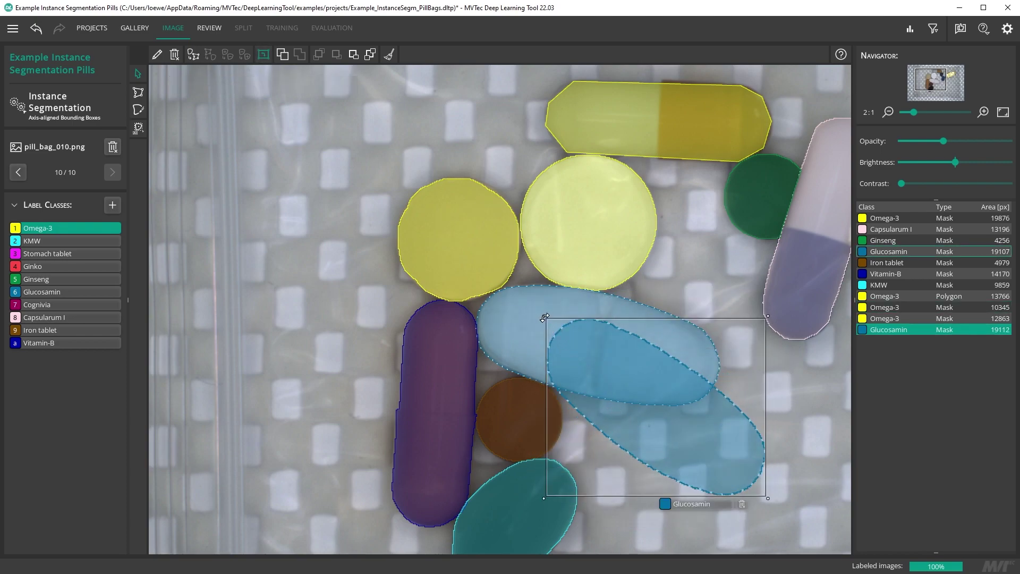
mouse_move(544, 317)
mouse_down()
mouse_move(486, 340)
mouse_move(598, 345)
mouse_up()
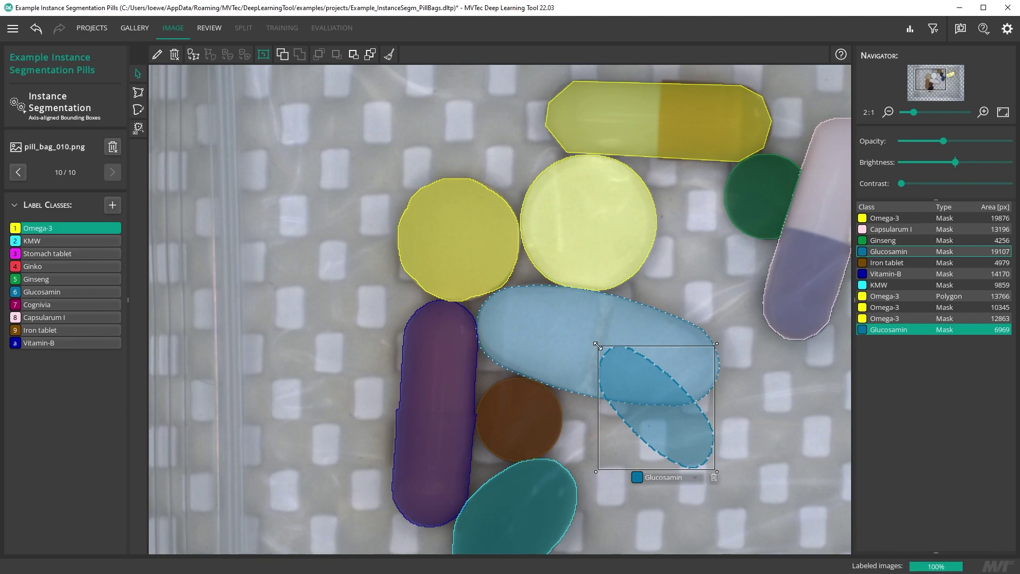
Relabel the round pill as Stomach tablet (3) and the top capsule as Ginko (4)
click(600, 263)
key(3)
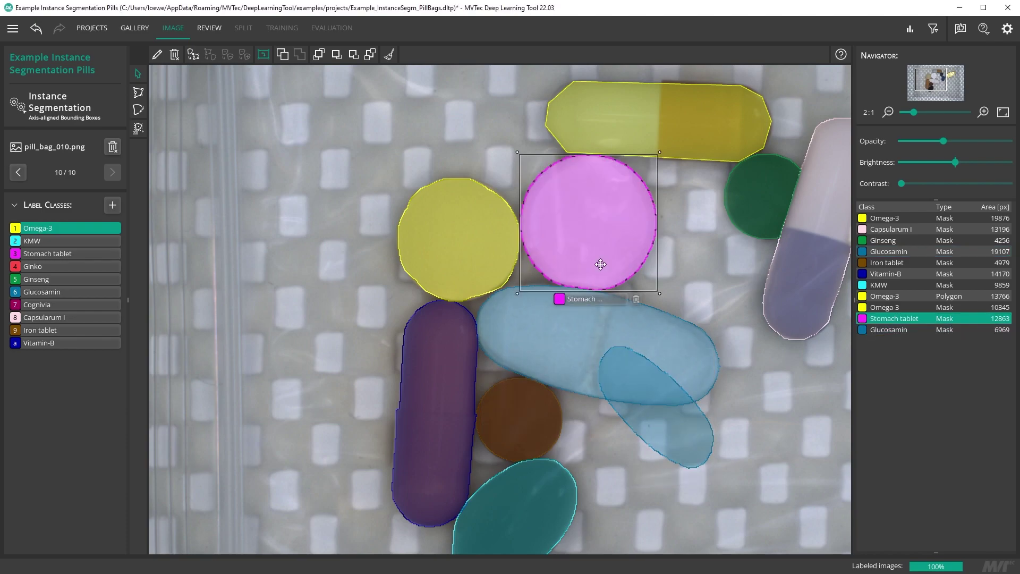
click(623, 145)
key(4)
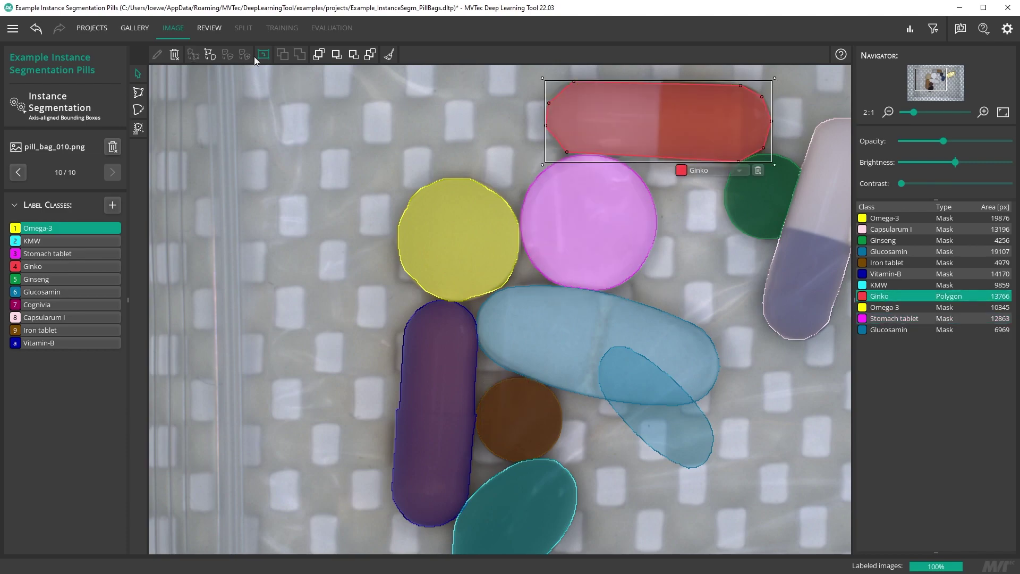
In Review, filter to Omega-3 and relabel the round pill outlier as Cognivia
click(209, 29)
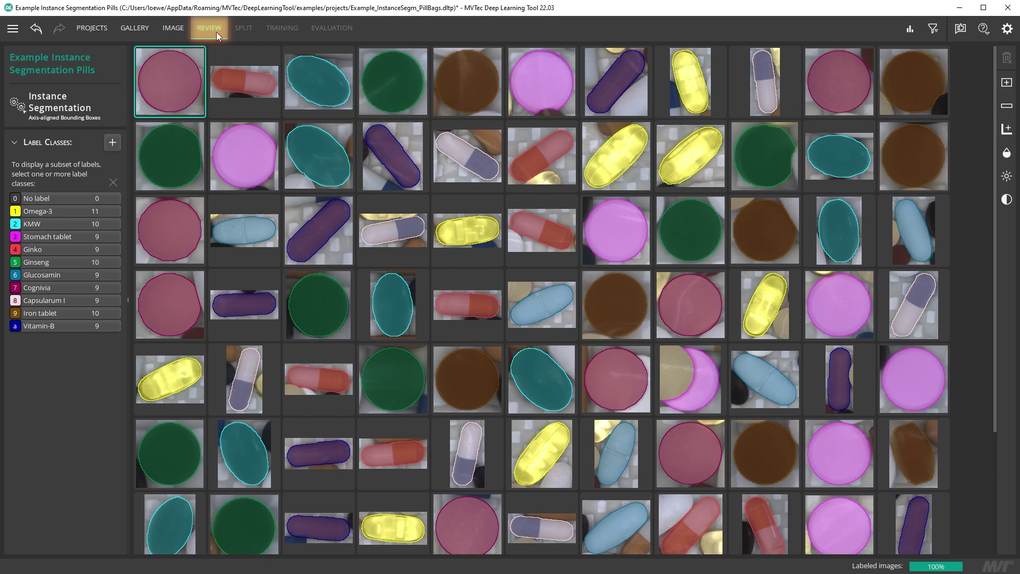
click(74, 211)
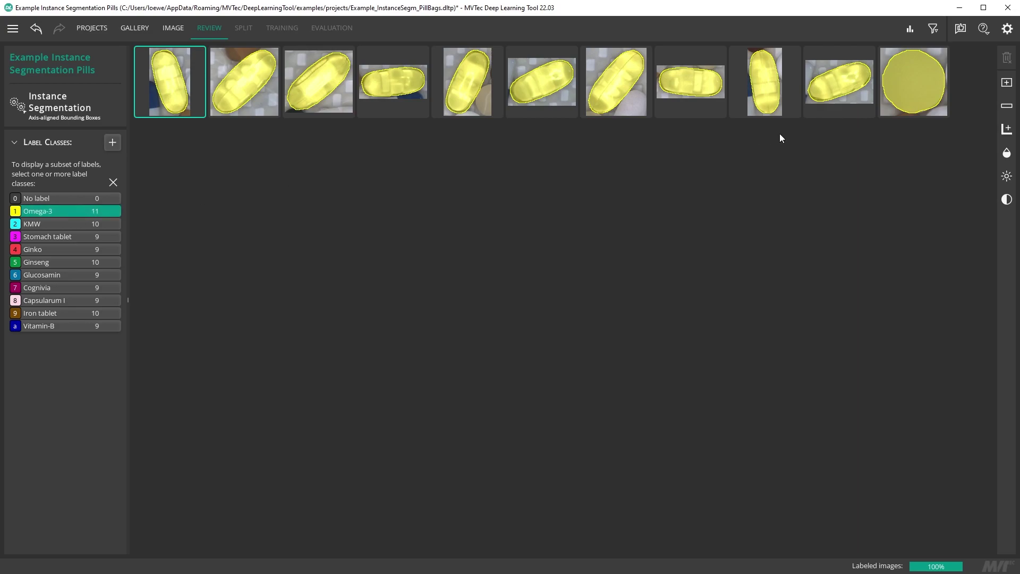
click(893, 107)
key(7)
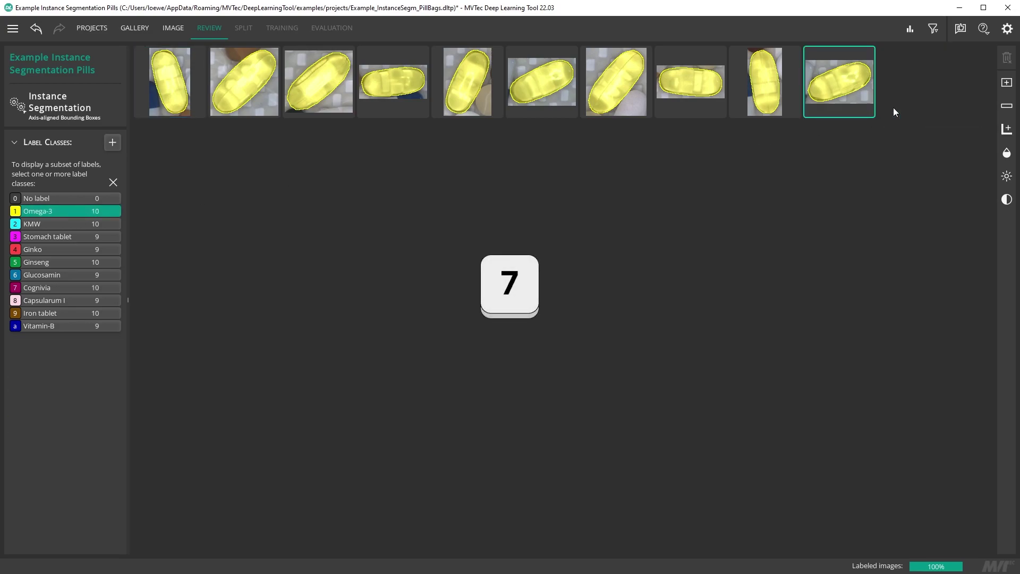
Check the KMW, Stomach tablet, Ginko, Ginseng and Glucosamin classes, deleting the odd Glucosamin label
click(53, 221)
click(54, 235)
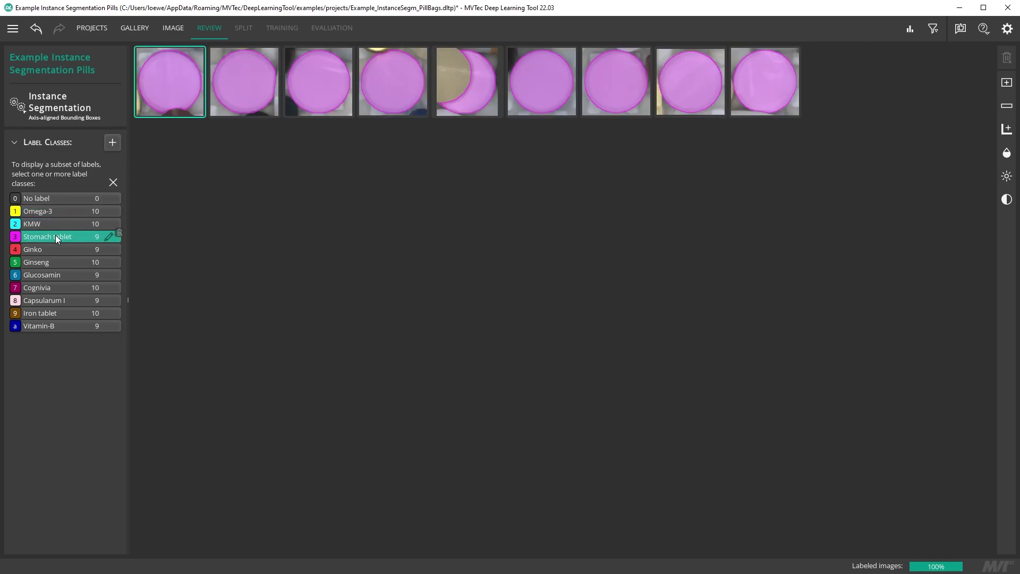
click(54, 247)
click(50, 262)
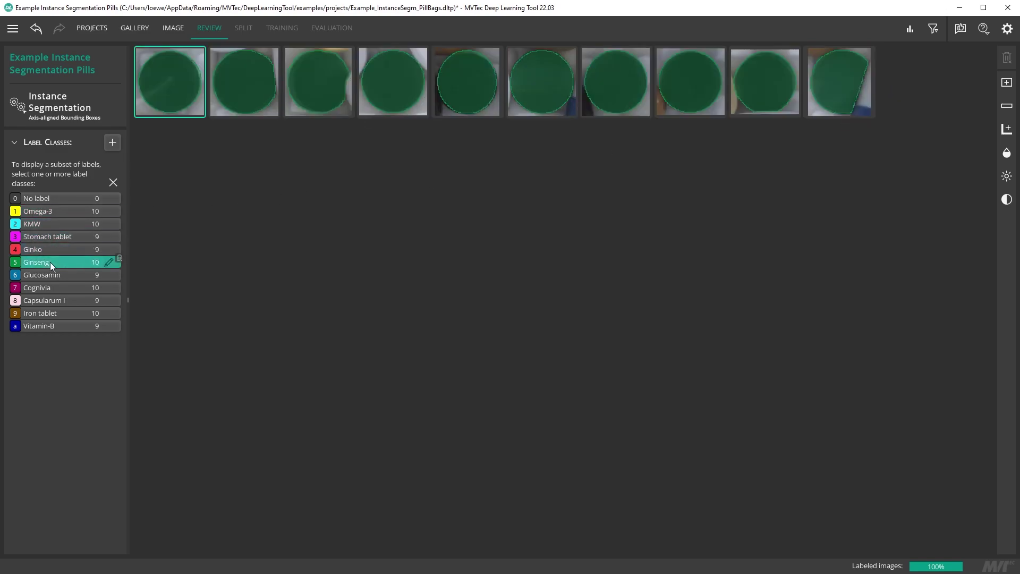
click(51, 275)
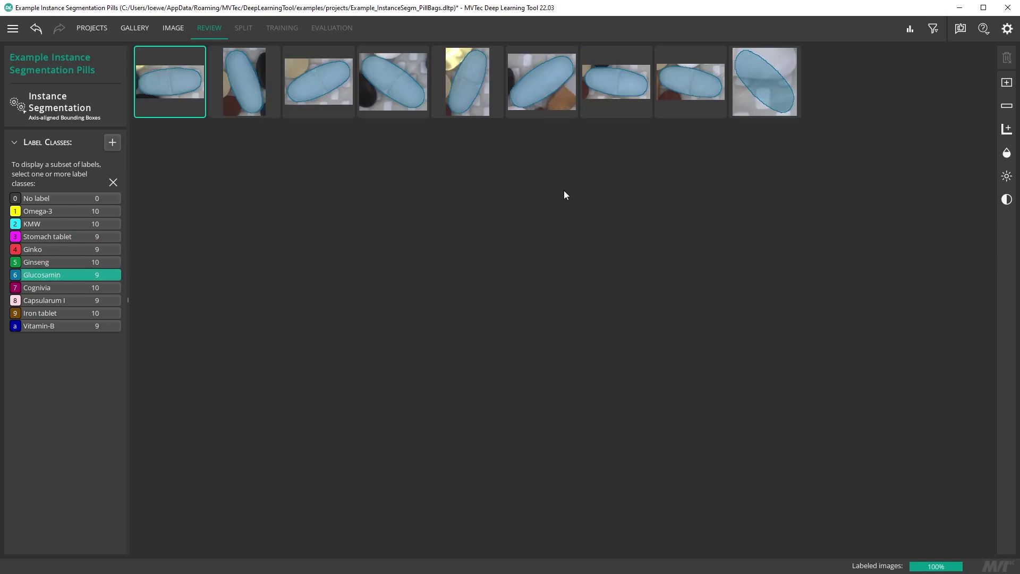
click(759, 105)
key(Delete)
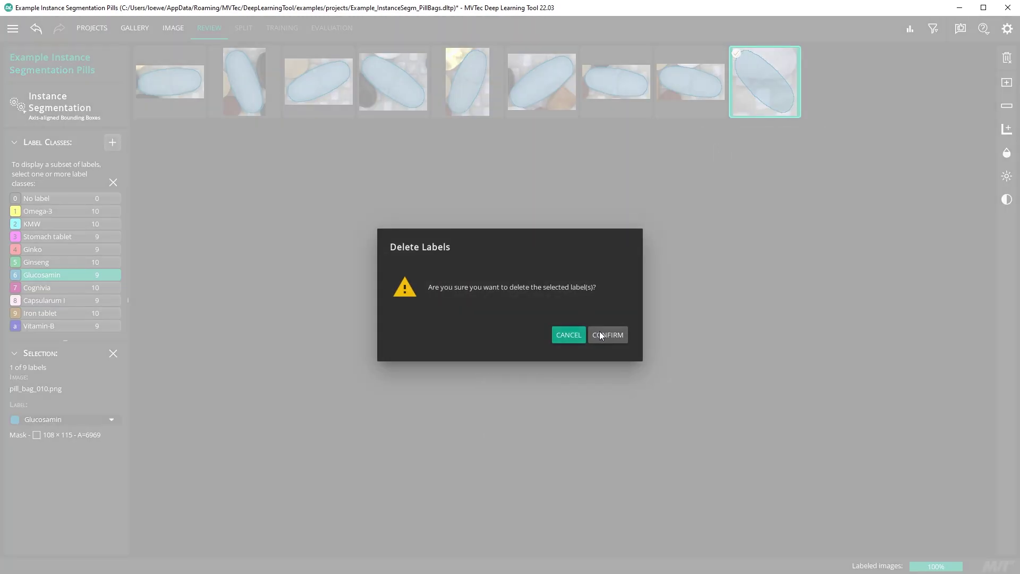
click(599, 334)
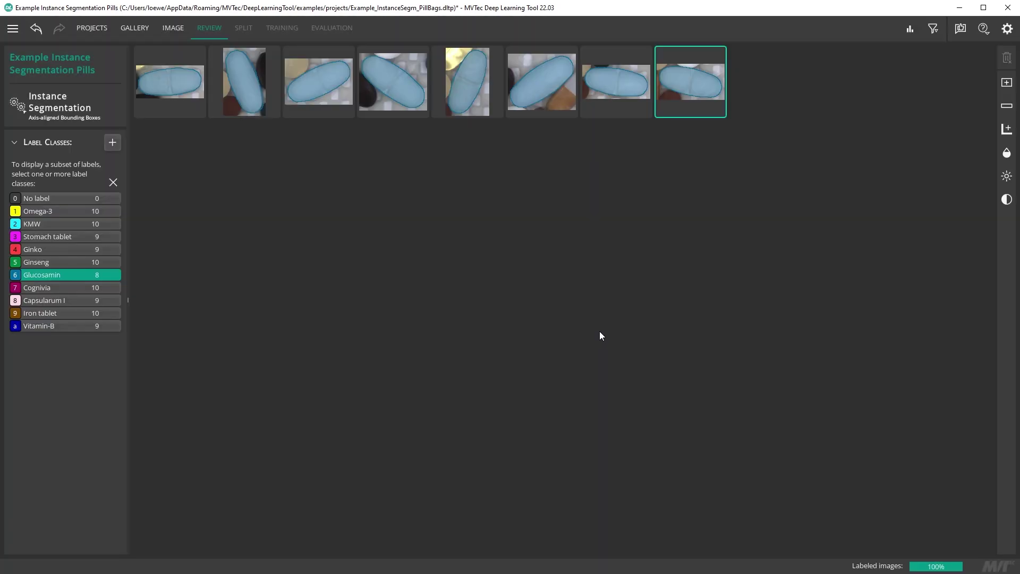
Review the Cognivia, Capsularum I, Iron tablet and Vitamin-B instances
click(79, 291)
click(77, 300)
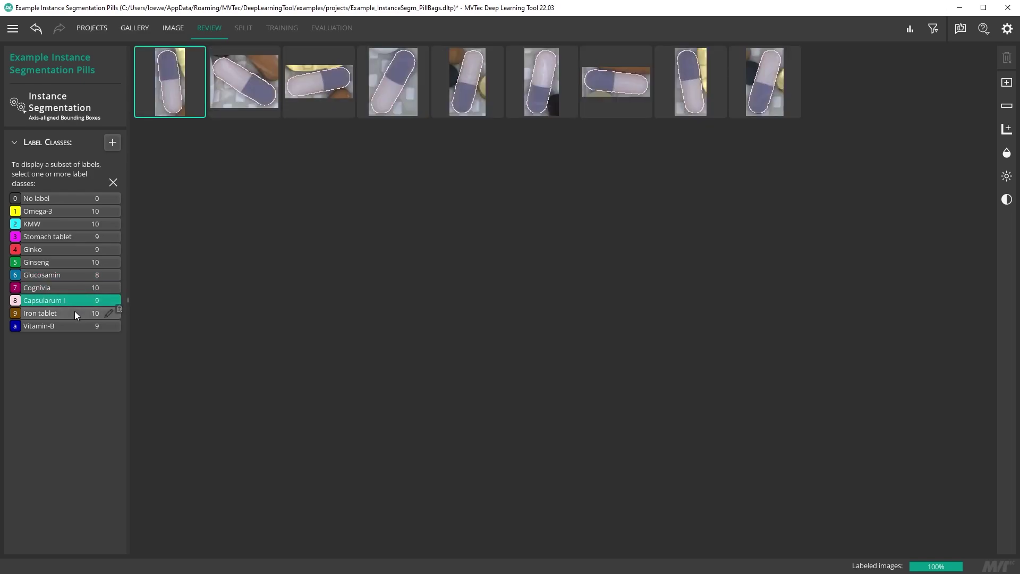
click(75, 311)
click(74, 325)
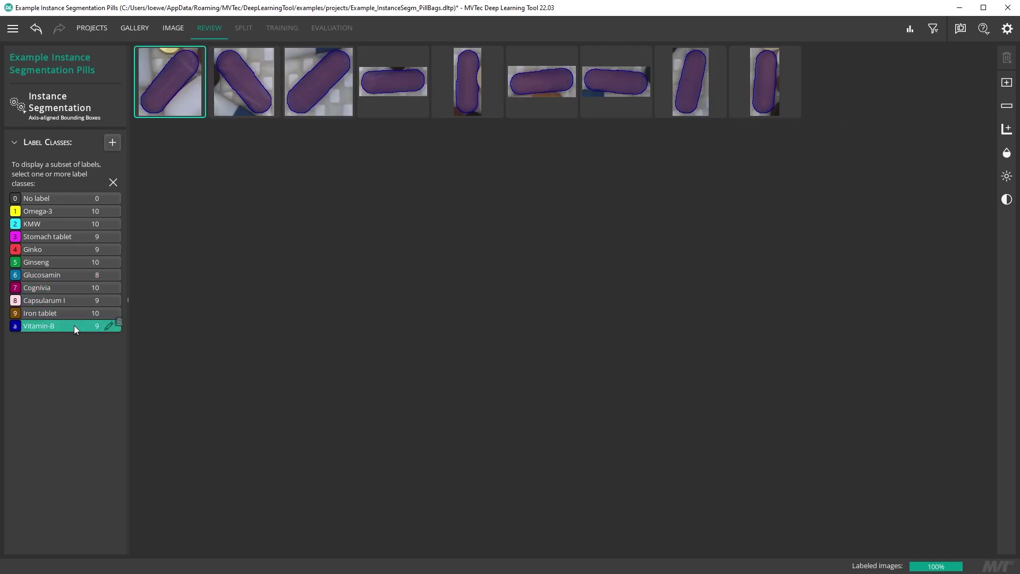
Choose Export Dataset... from the project menu
click(16, 31)
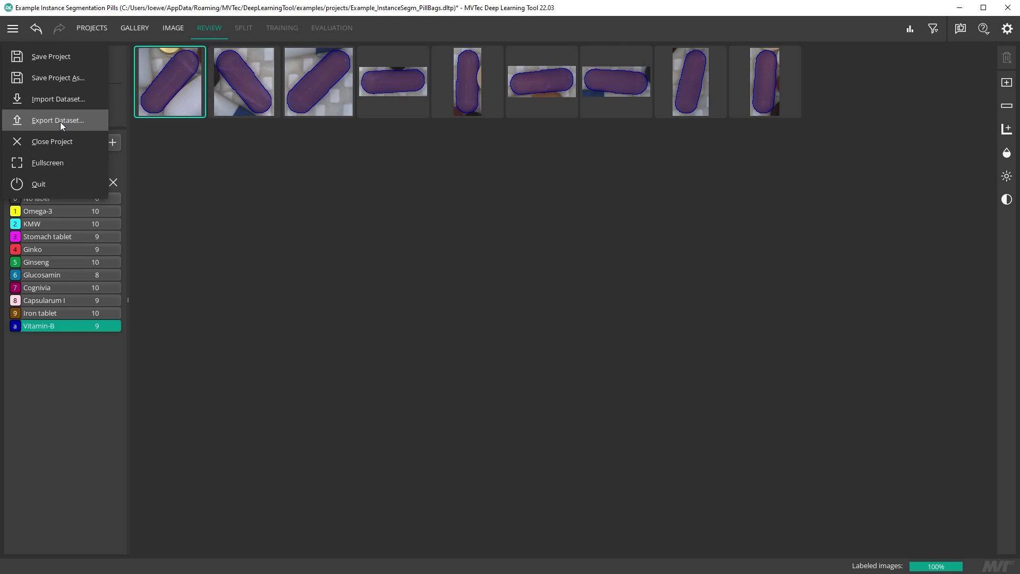
click(61, 124)
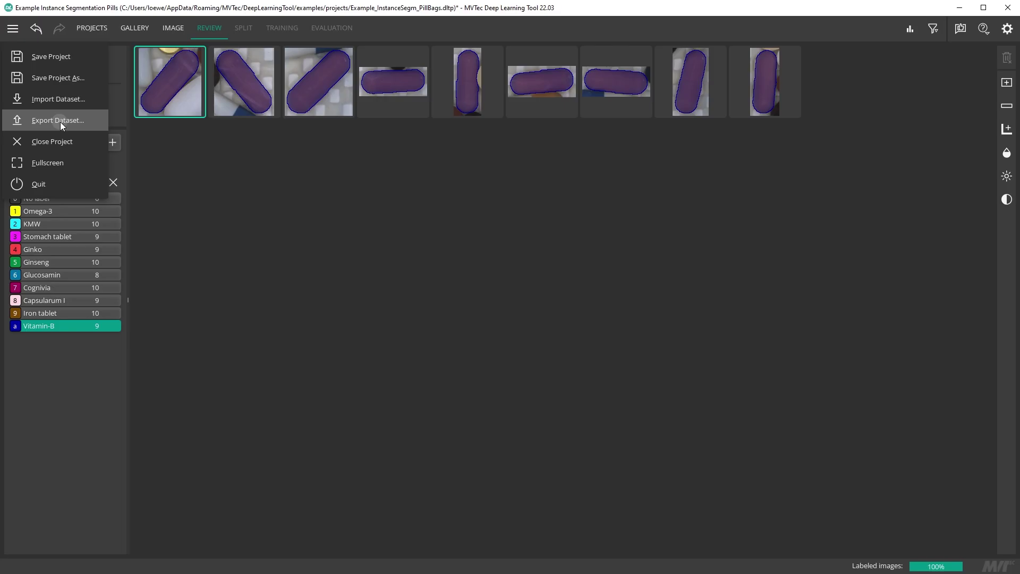